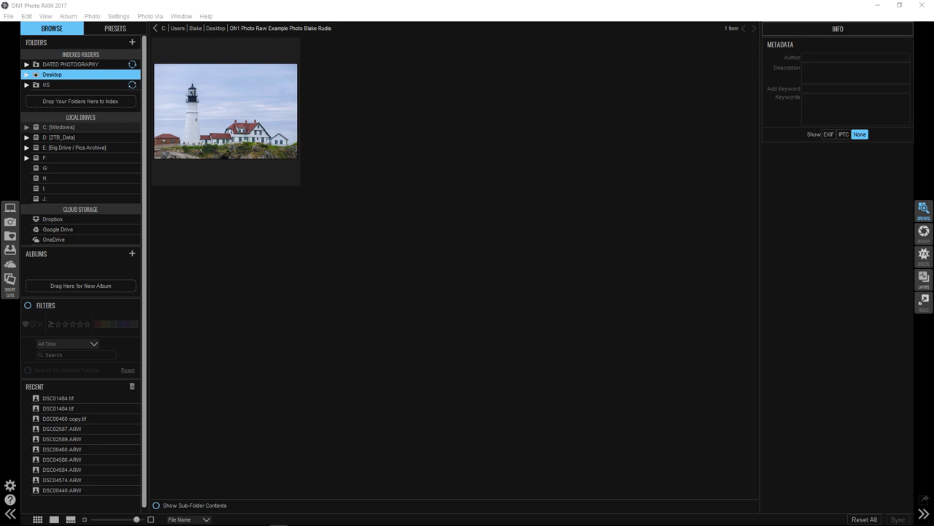
Step: Collapse the Folders sidebar so the lighthouse thumbnail gets a wider browsing area
{"action": "left_click", "coordinate": [9, 514]}
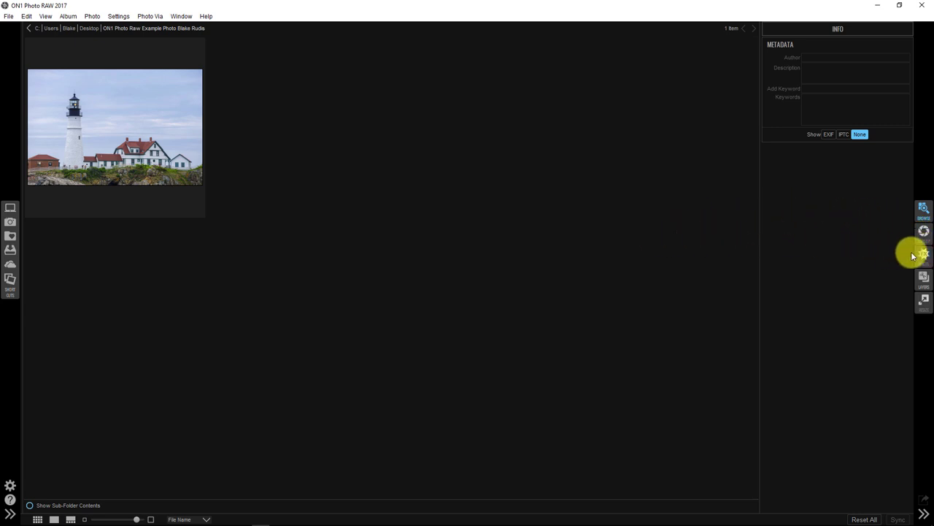
Step: Open the lighthouse photo in Effects and apply the Hipster 'Good Old Blue' preset
{"action": "left_click", "coordinate": [128, 131]}
{"action": "left_click", "coordinate": [924, 253]}
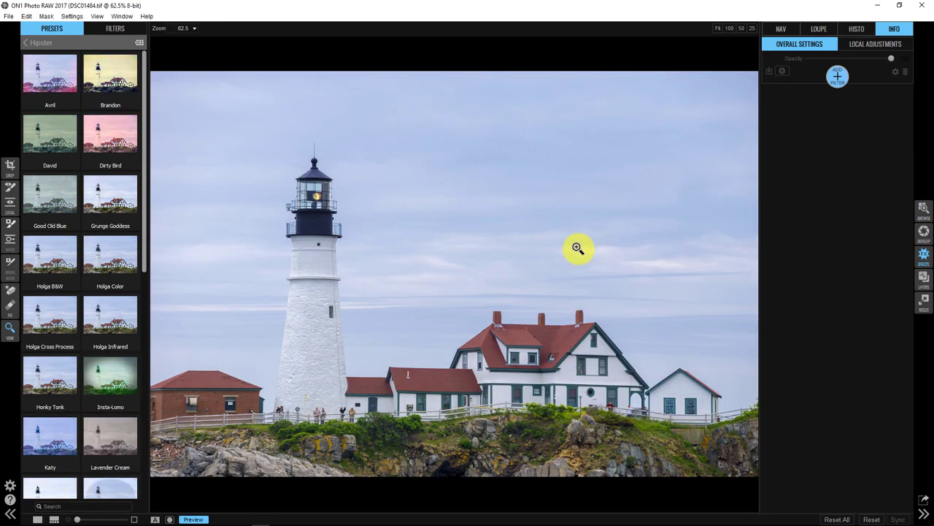
{"action": "left_click", "coordinate": [35, 42]}
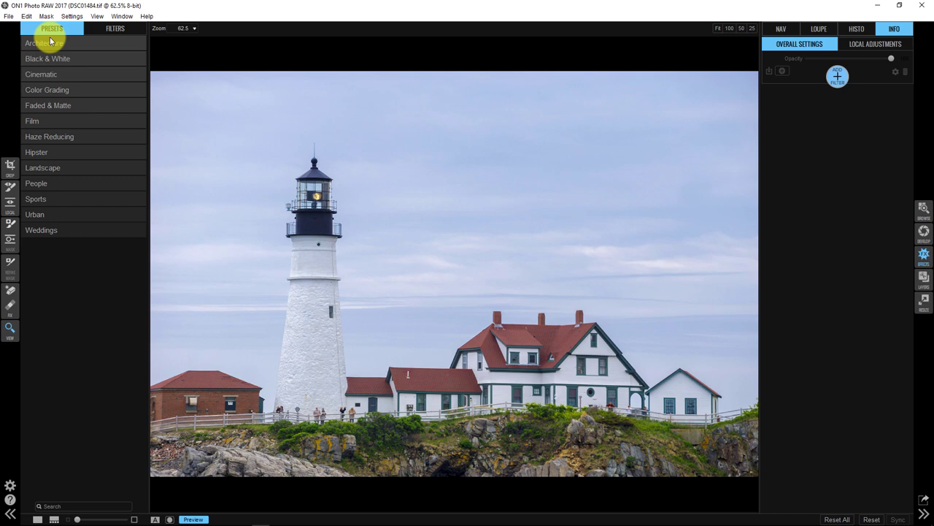
{"action": "left_click", "coordinate": [44, 151]}
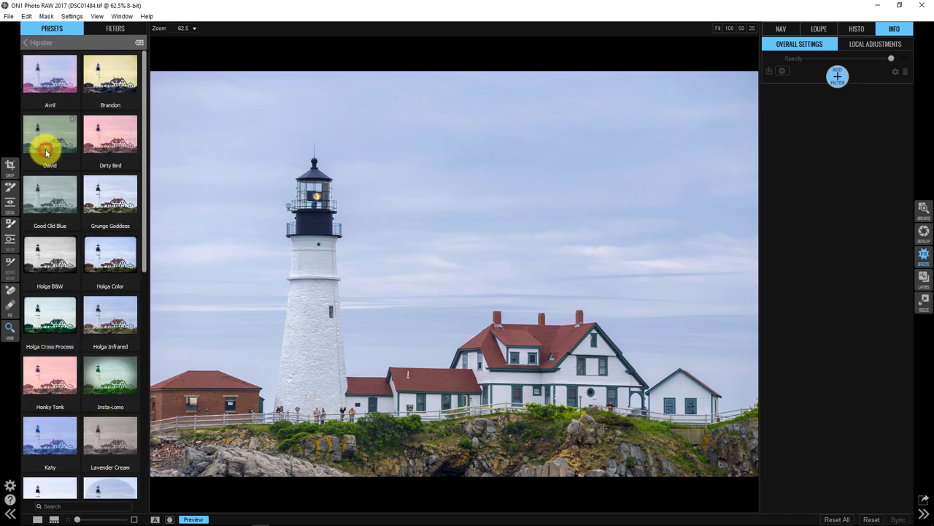
{"action": "left_click", "coordinate": [65, 199]}
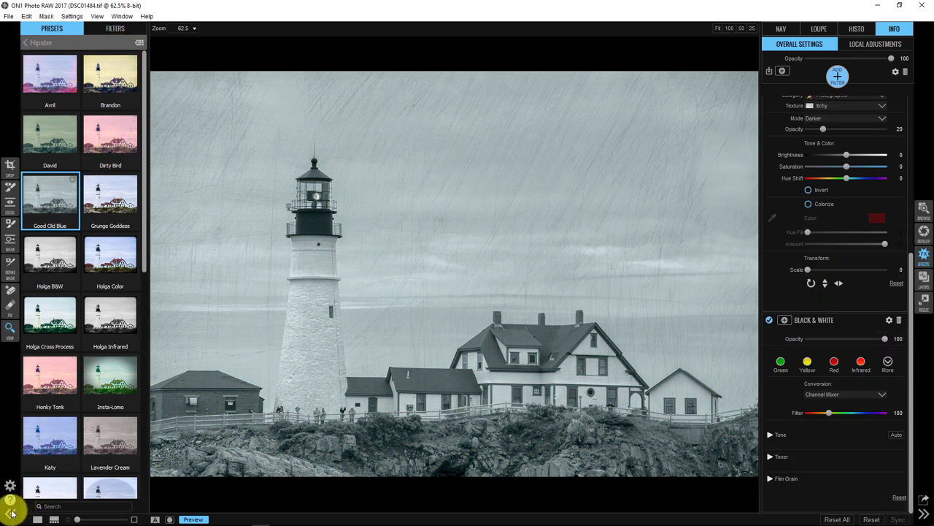
Step: Hide the presets panel, expand the Textures filter and raise its opacity from 20 to 100
{"action": "left_click", "coordinate": [9, 513]}
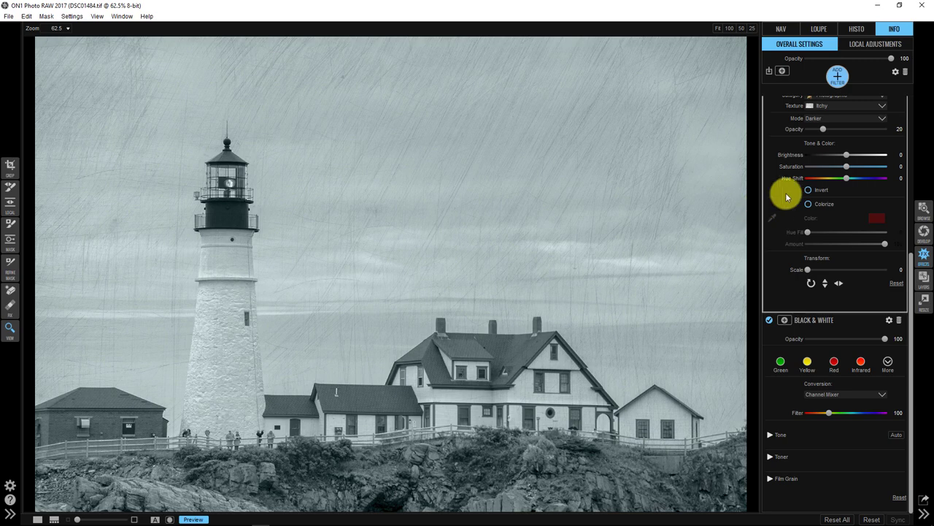
{"action": "scroll", "coordinate": [818, 314], "scroll_direction": "up", "scroll_amount": 3}
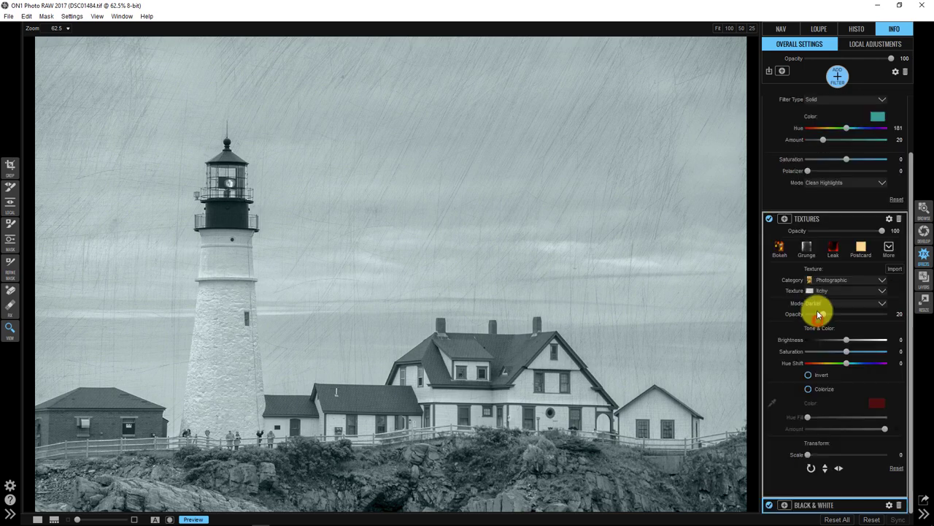
{"action": "scroll", "coordinate": [818, 314], "scroll_direction": "up", "scroll_amount": 2}
{"action": "left_click", "coordinate": [803, 280]}
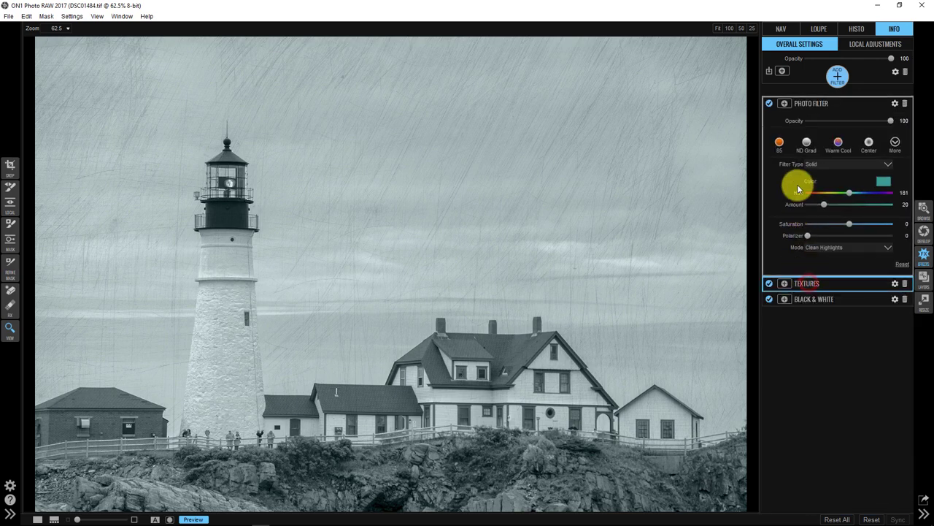
{"action": "left_click", "coordinate": [813, 103]}
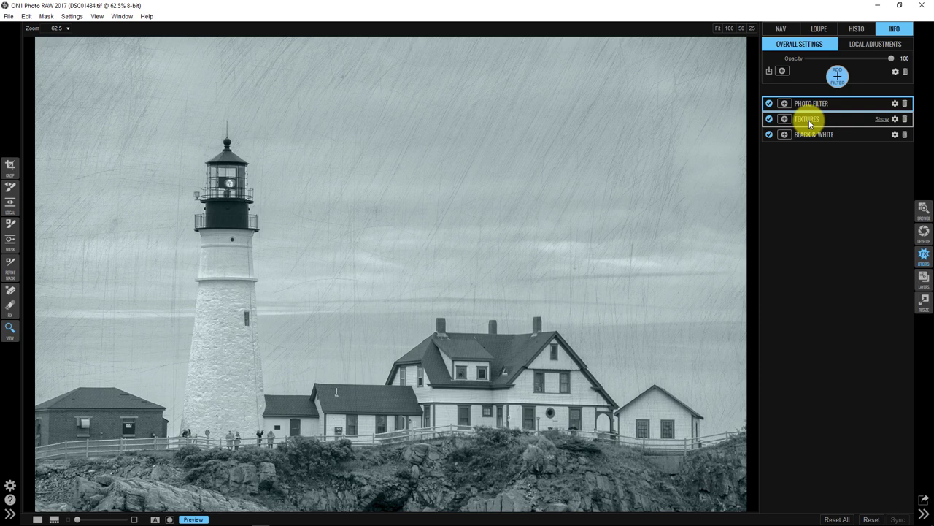
{"action": "left_click", "coordinate": [809, 120]}
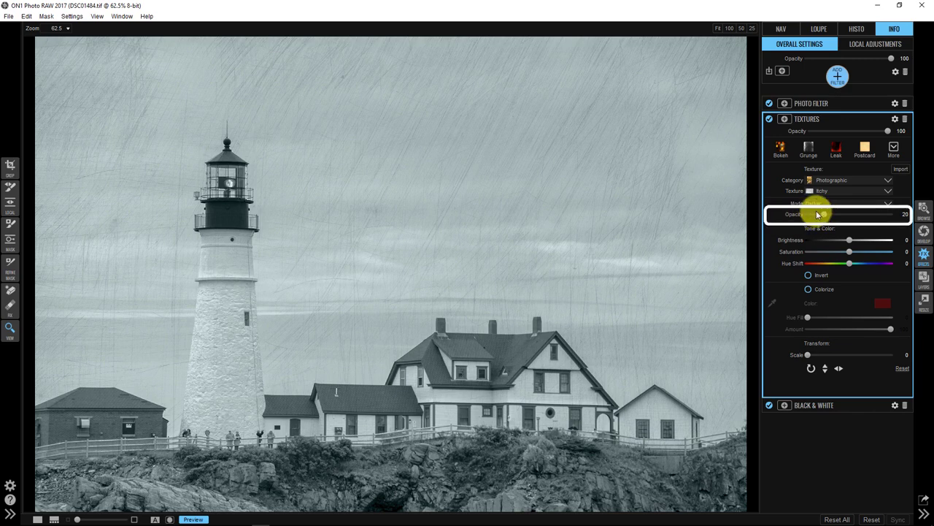
{"action": "left_click_drag", "start_coordinate": [825, 211], "coordinate": [911, 211]}
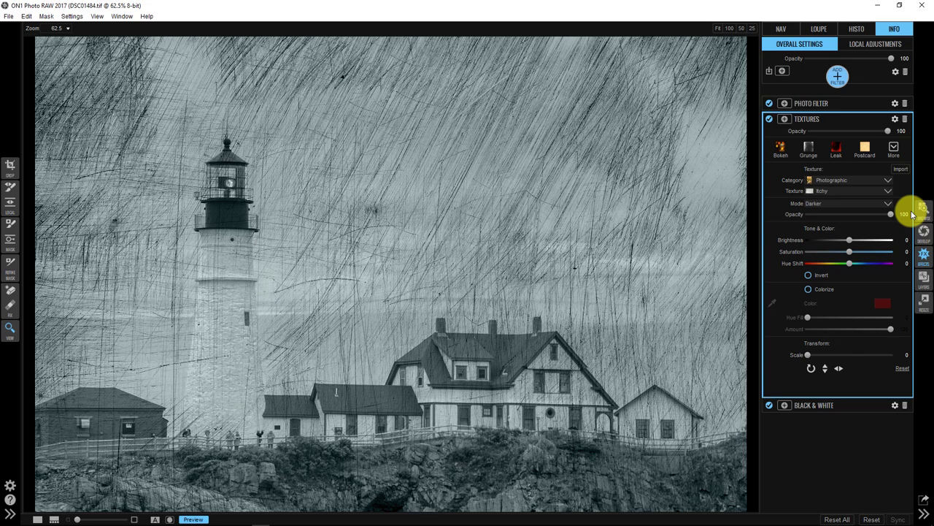
Step: Set the Textures blending mode to Difference and bring up the Apply To tone list
{"action": "left_click", "coordinate": [894, 121]}
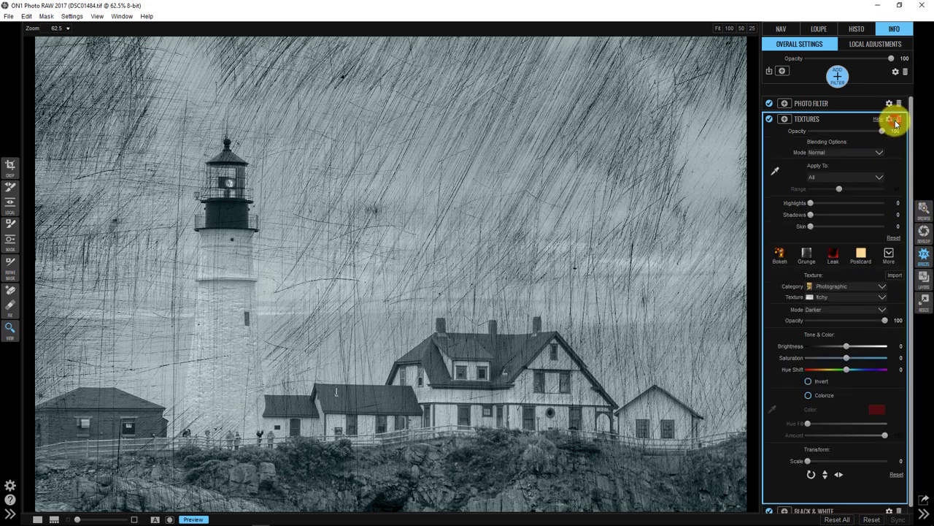
{"action": "left_click", "coordinate": [855, 153]}
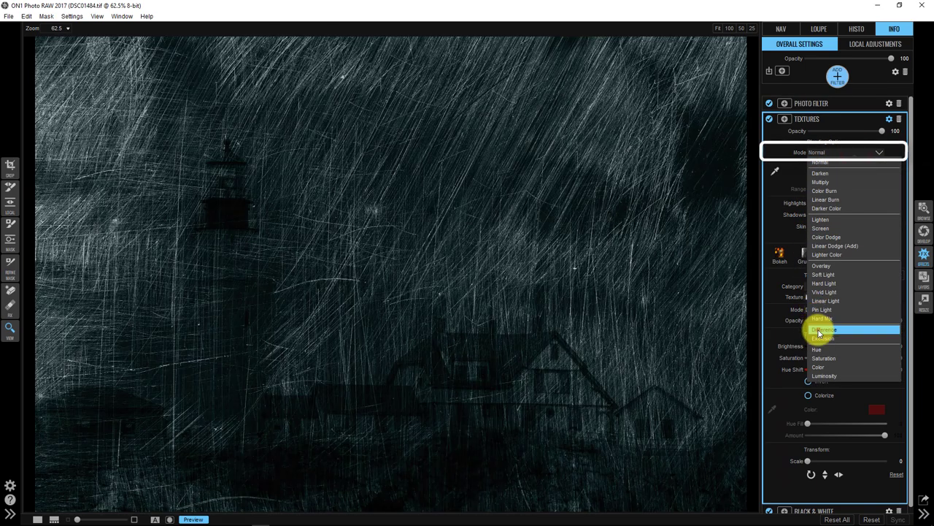
{"action": "left_click", "coordinate": [819, 329]}
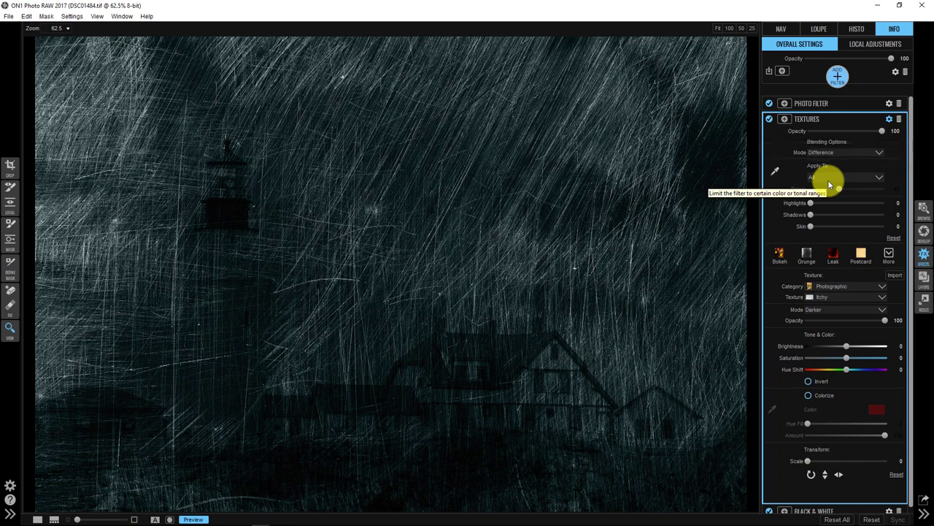
{"action": "left_click", "coordinate": [880, 180]}
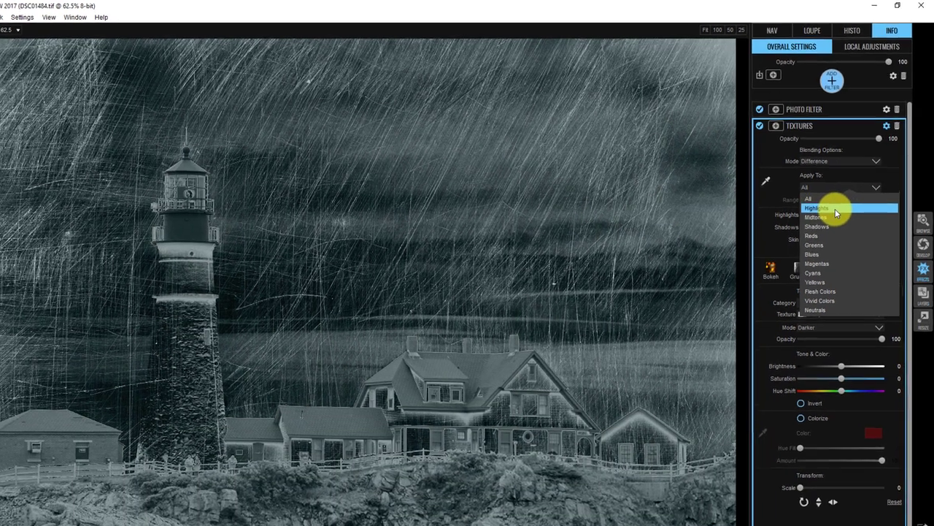
Step: Limit the texture to Highlights and toggle the Textures filter off and on to compare
{"action": "left_click", "coordinate": [840, 197]}
{"action": "left_click", "coordinate": [887, 236]}
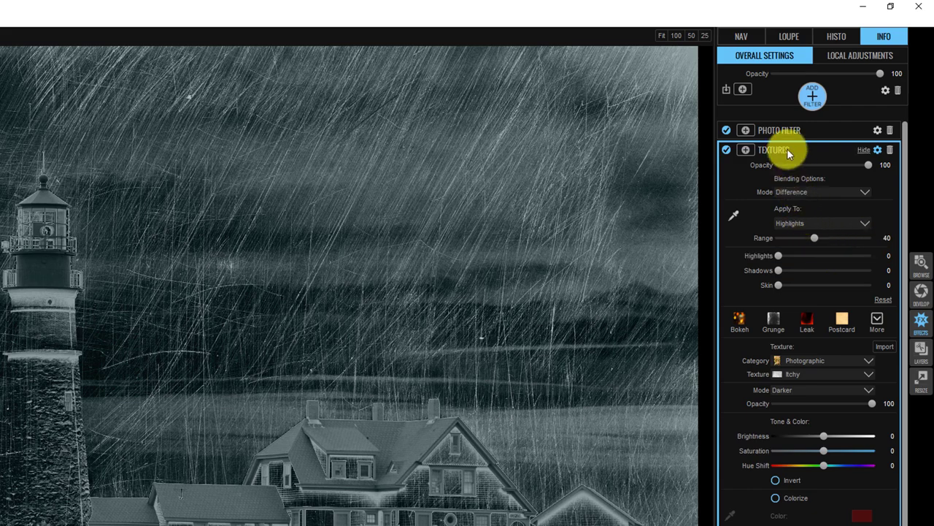
{"action": "left_click", "coordinate": [725, 150]}
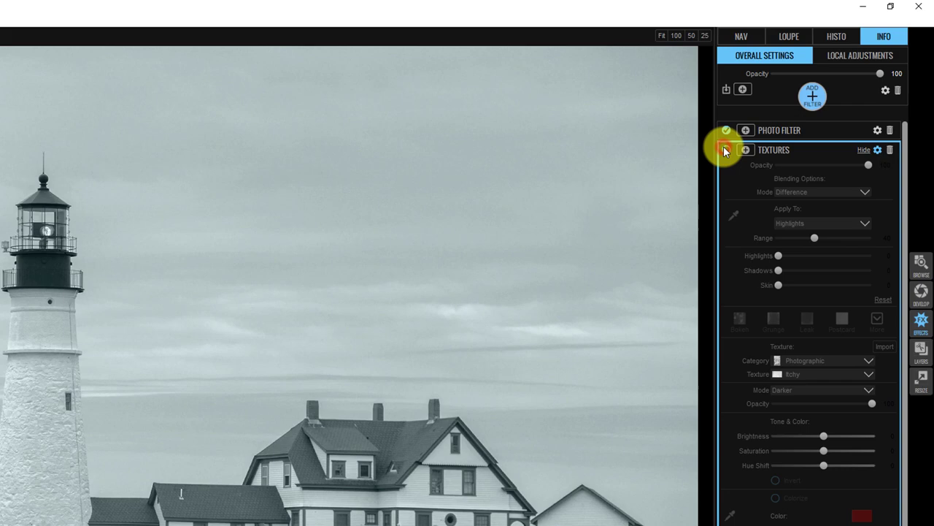
{"action": "left_click", "coordinate": [726, 150]}
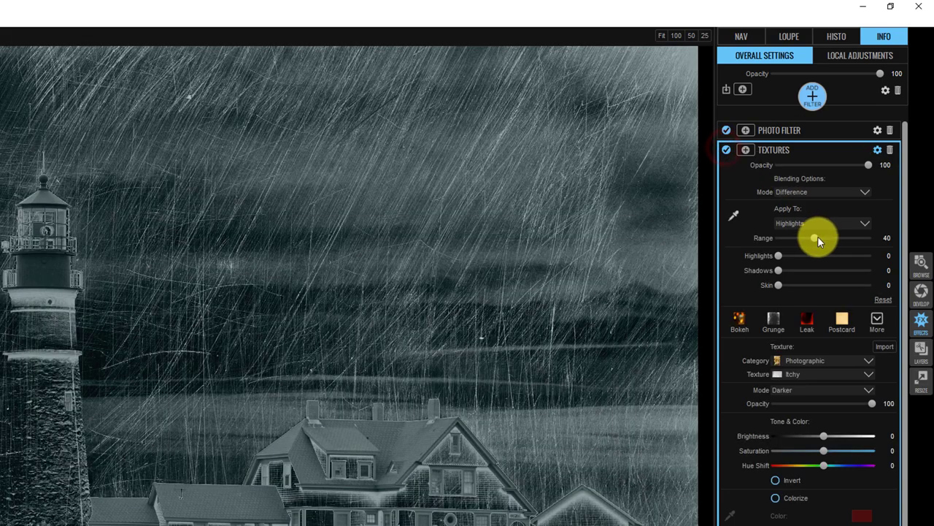
Step: Try different Range values for the highlights limit, then reset Range to 0
{"action": "left_click_drag", "start_coordinate": [815, 238], "coordinate": [745, 237]}
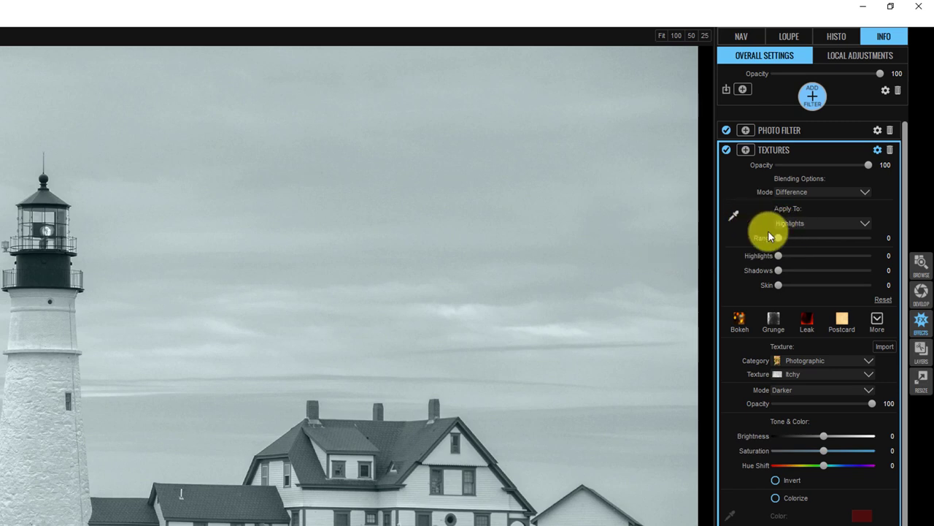
{"action": "left_click_drag", "start_coordinate": [779, 239], "coordinate": [847, 234]}
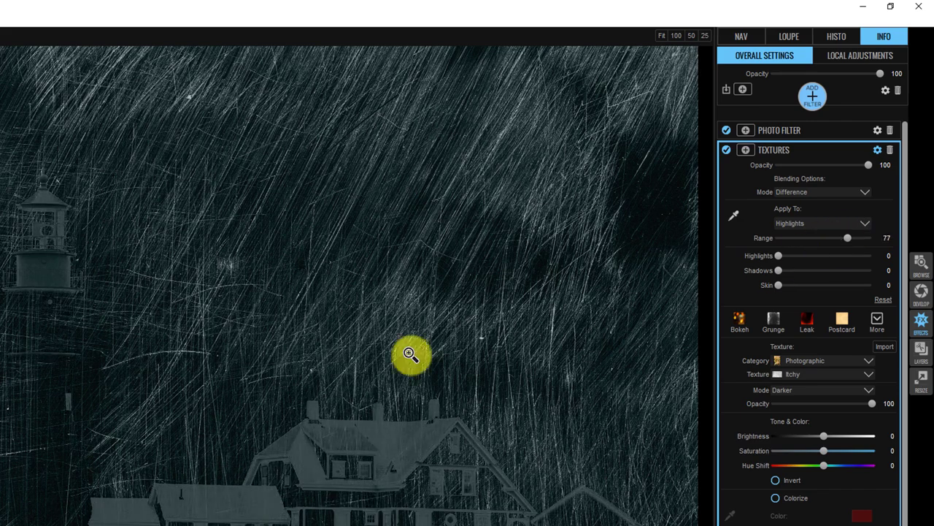
{"action": "double_click", "coordinate": [828, 238]}
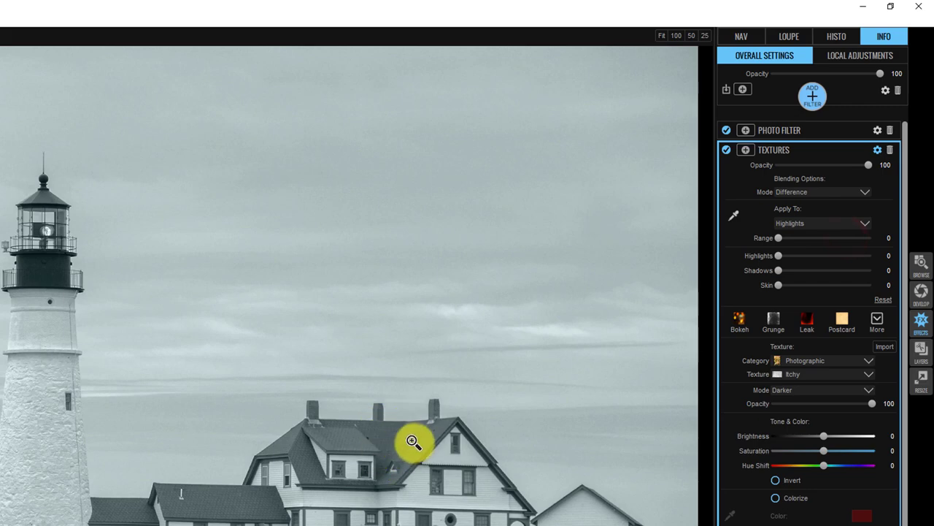
{"action": "mouse_move", "coordinate": [779, 238]}
{"action": "left_mouse_down"}
{"action": "mouse_move", "coordinate": [880, 233]}
{"action": "mouse_move", "coordinate": [761, 239]}
{"action": "left_mouse_up"}
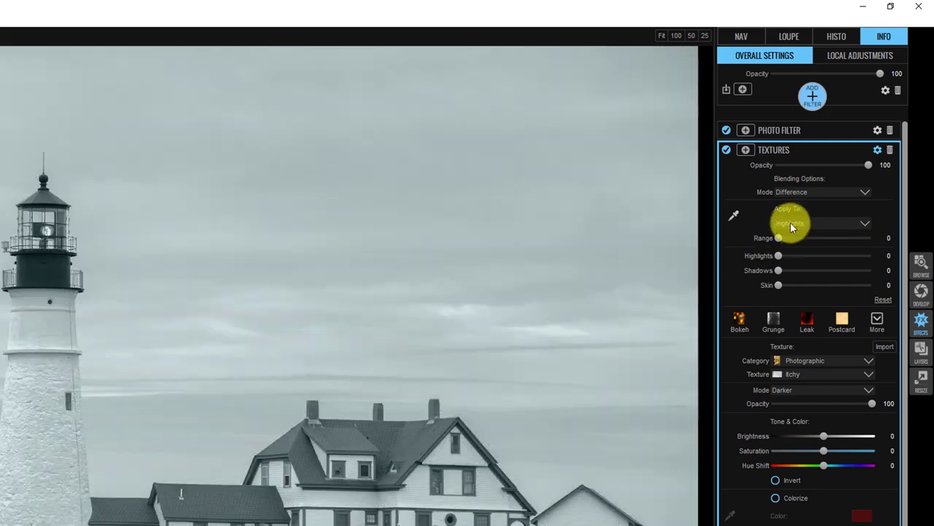
Step: Apply the scratch texture to Midtones only with Range raised to 100
{"action": "left_click", "coordinate": [791, 223]}
{"action": "left_click", "coordinate": [785, 256]}
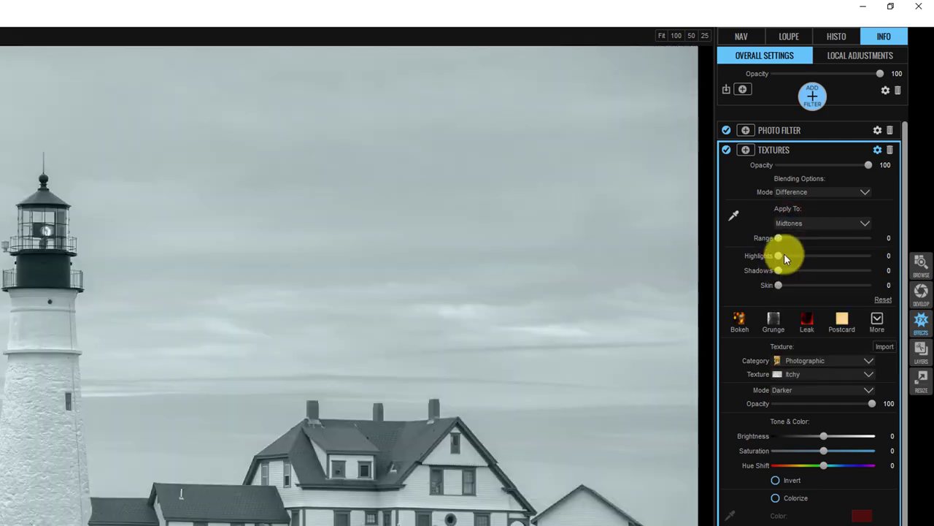
{"action": "left_click_drag", "start_coordinate": [778, 238], "coordinate": [834, 236]}
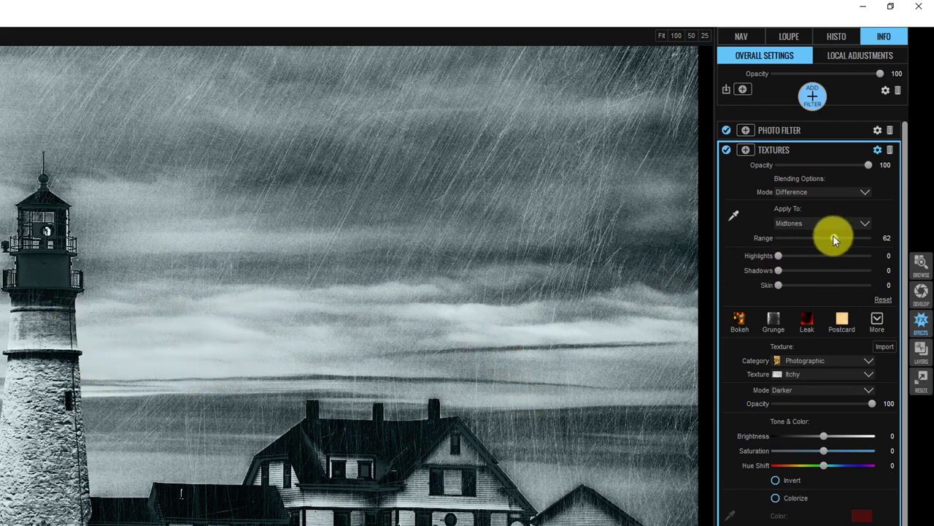
{"action": "left_click_drag", "start_coordinate": [833, 235], "coordinate": [880, 239]}
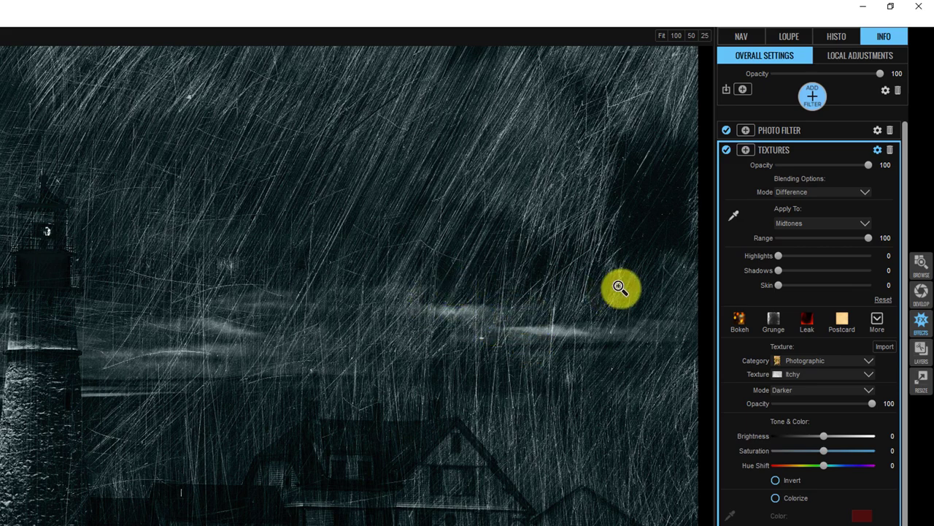
{"action": "left_click", "coordinate": [866, 238]}
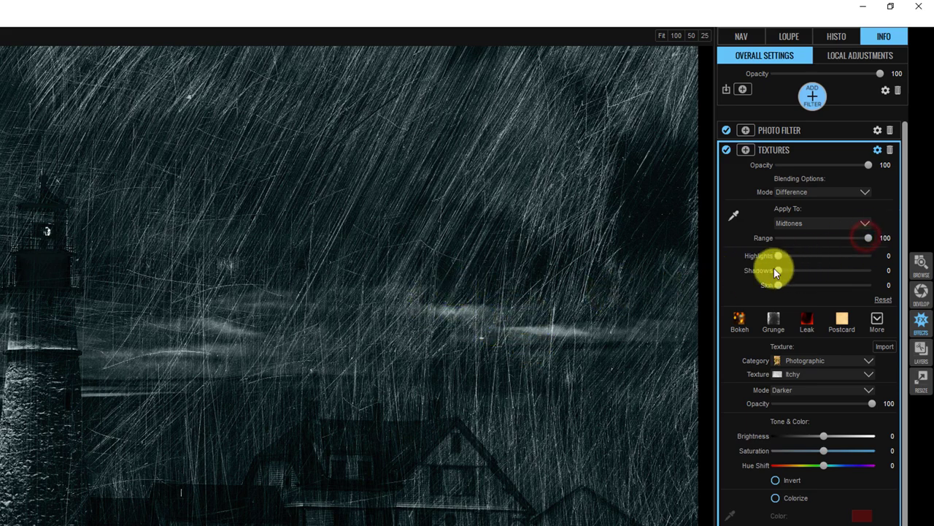
Step: Set the texture's Highlights to 43, Shadows to 24 and Skin to 84
{"action": "mouse_move", "coordinate": [781, 255]}
{"action": "left_mouse_down"}
{"action": "mouse_move", "coordinate": [823, 256]}
{"action": "mouse_move", "coordinate": [780, 256]}
{"action": "mouse_move", "coordinate": [823, 244]}
{"action": "mouse_move", "coordinate": [864, 255]}
{"action": "mouse_move", "coordinate": [771, 268]}
{"action": "mouse_move", "coordinate": [778, 241]}
{"action": "left_mouse_up"}
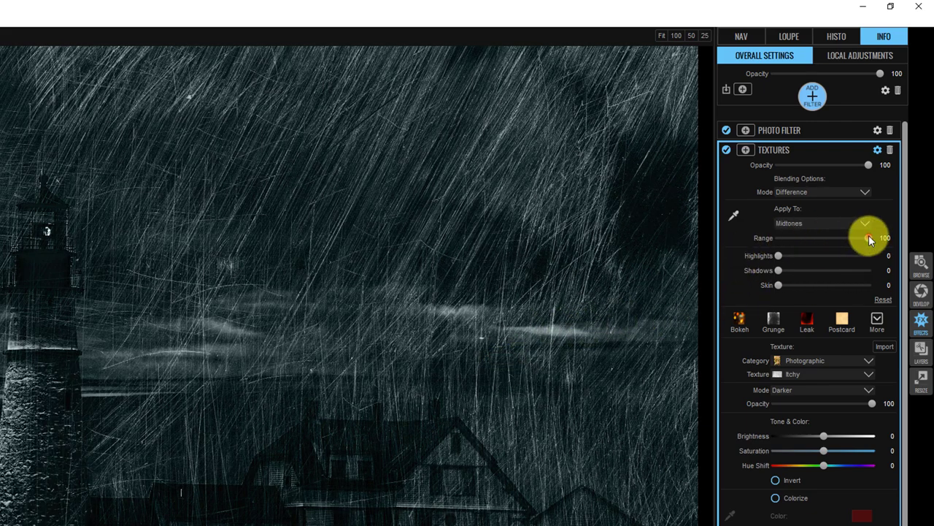
{"action": "mouse_move", "coordinate": [869, 238]}
{"action": "left_mouse_down"}
{"action": "mouse_move", "coordinate": [771, 236]}
{"action": "mouse_move", "coordinate": [881, 235]}
{"action": "left_mouse_up"}
{"action": "left_click_drag", "start_coordinate": [777, 256], "coordinate": [859, 275]}
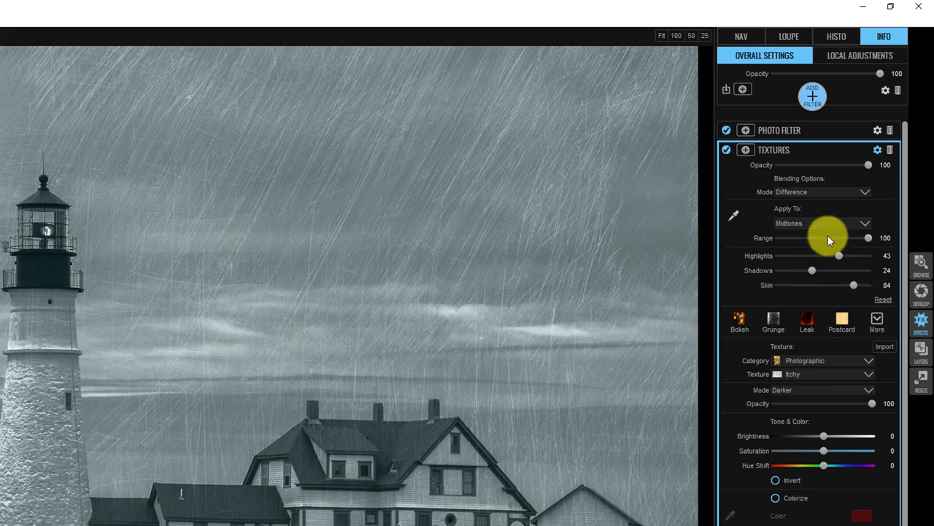
Step: Collapse Textures, then in Develop set Highlights 36, Shadows -36 and Contrast -4
{"action": "left_click", "coordinate": [794, 150]}
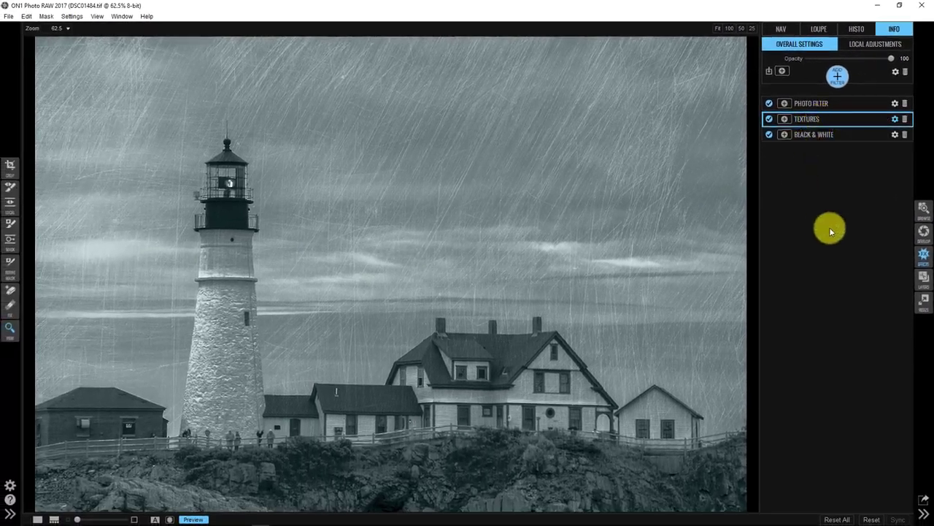
{"action": "left_click", "coordinate": [921, 231]}
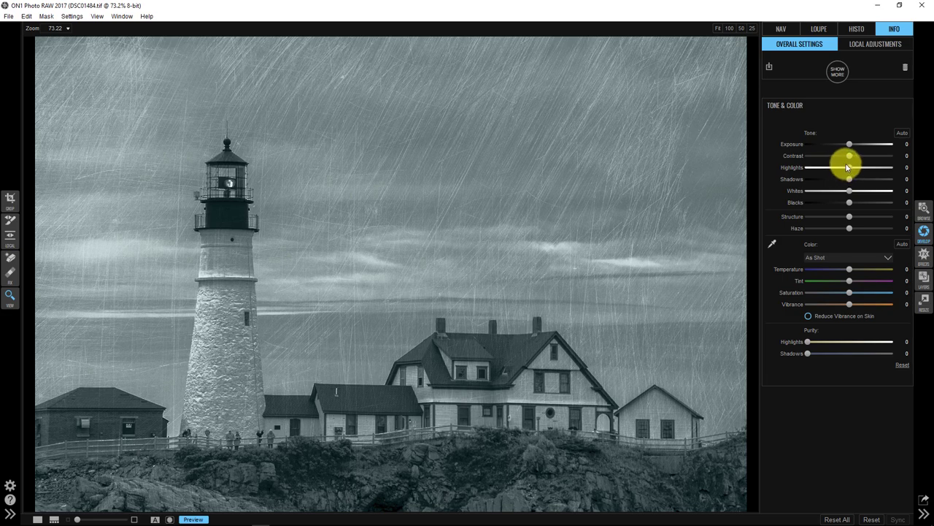
{"action": "left_click_drag", "start_coordinate": [849, 167], "coordinate": [886, 167]}
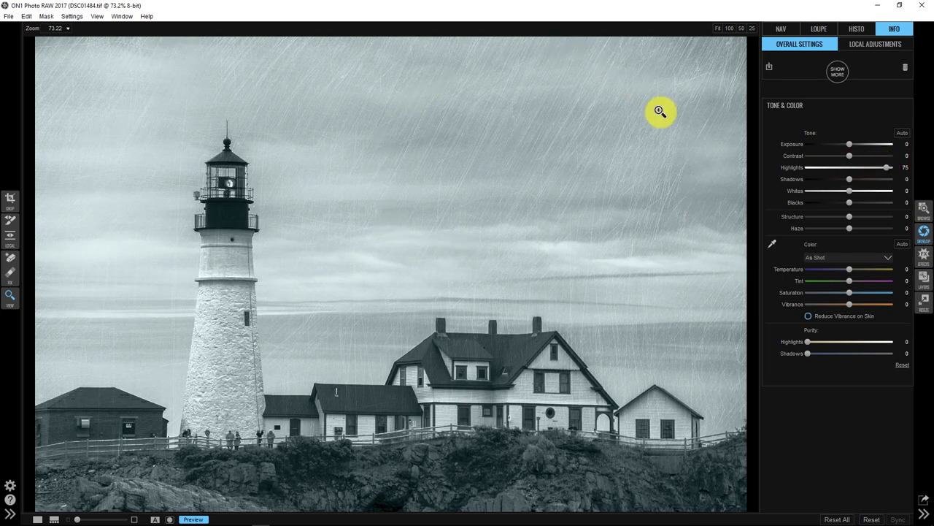
{"action": "left_click_drag", "start_coordinate": [884, 167], "coordinate": [864, 167]}
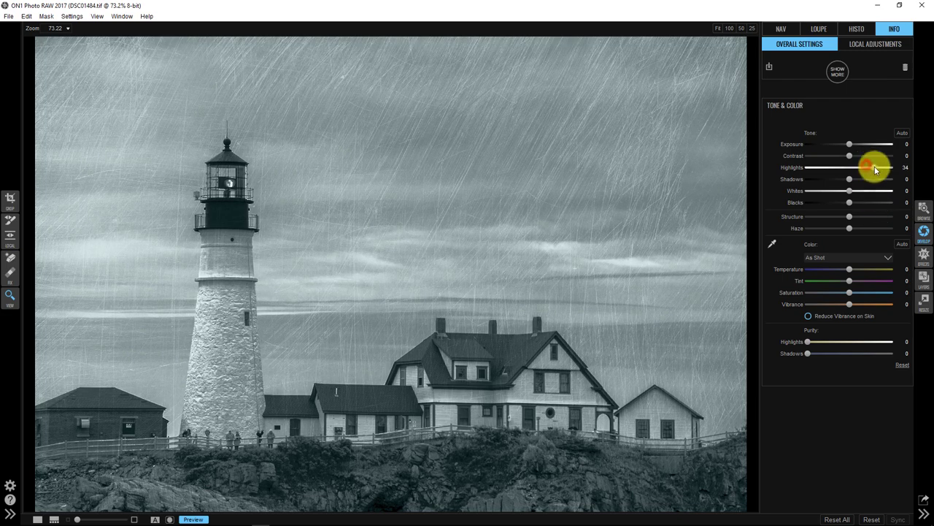
{"action": "left_click_drag", "start_coordinate": [875, 167], "coordinate": [824, 181]}
Step: Raise the Whites slider in Tone & Color to 2
{"action": "mouse_move", "coordinate": [849, 190]}
{"action": "left_mouse_down"}
{"action": "mouse_move", "coordinate": [871, 190]}
{"action": "mouse_move", "coordinate": [851, 190]}
{"action": "left_mouse_up"}
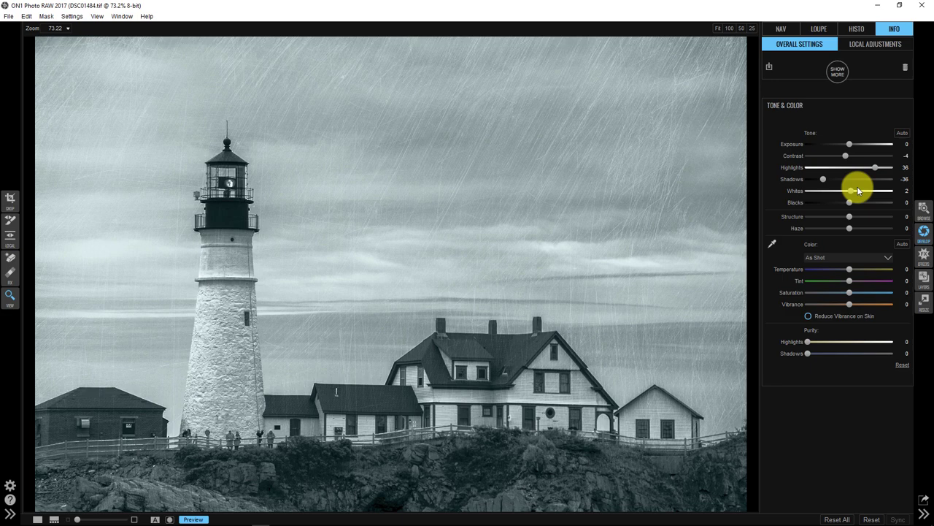